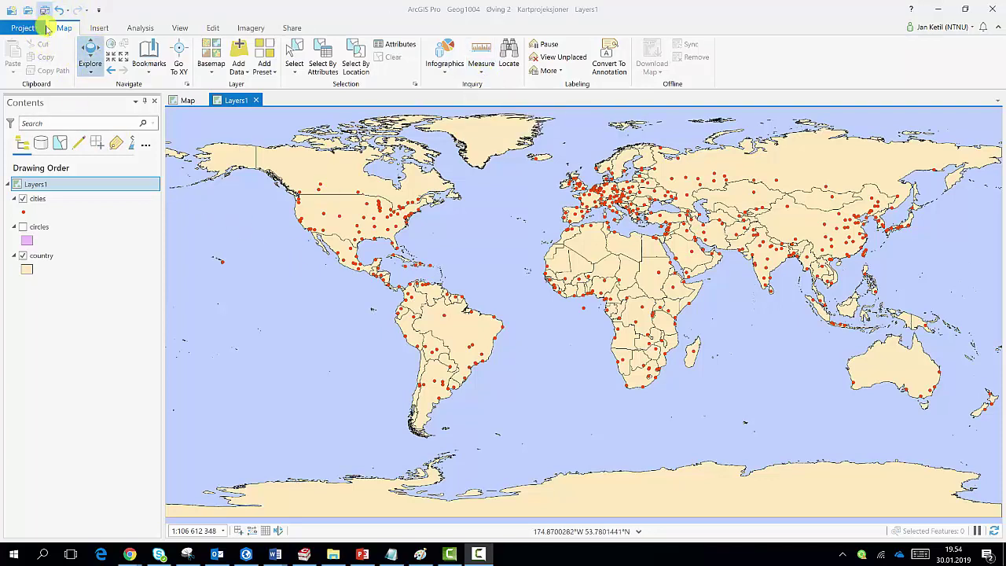
- Use Measure Distance from Oslo to Dar es Salaam, adding an 8 410.38 km path
{"action": "left_click", "coordinate": [480, 67]}
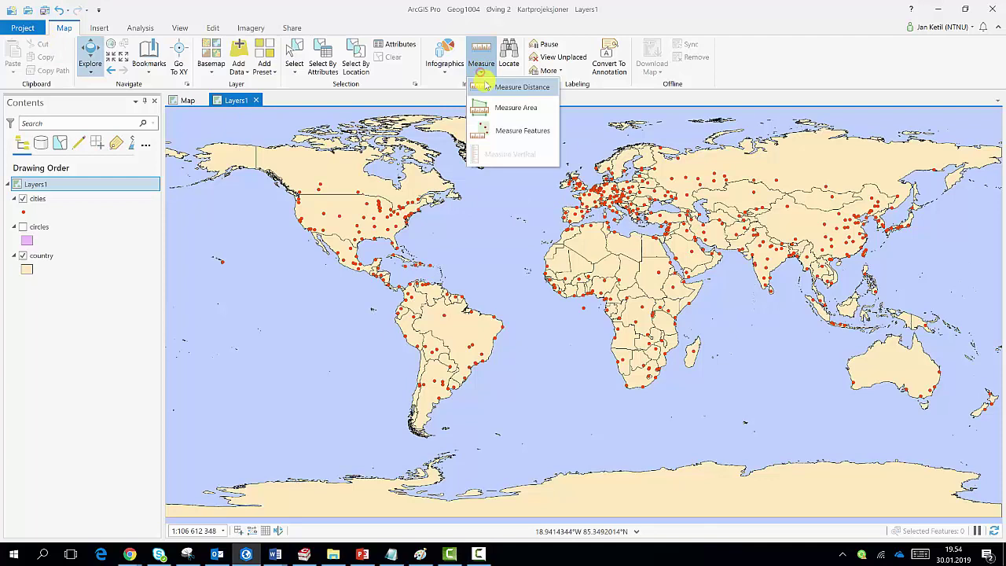
{"action": "left_click", "coordinate": [507, 87]}
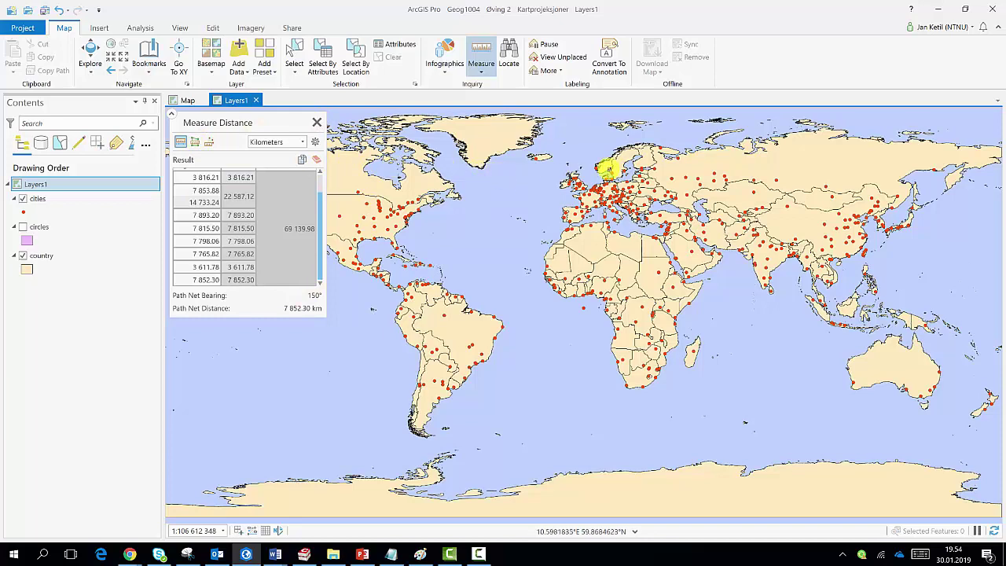
{"action": "left_click", "coordinate": [613, 171]}
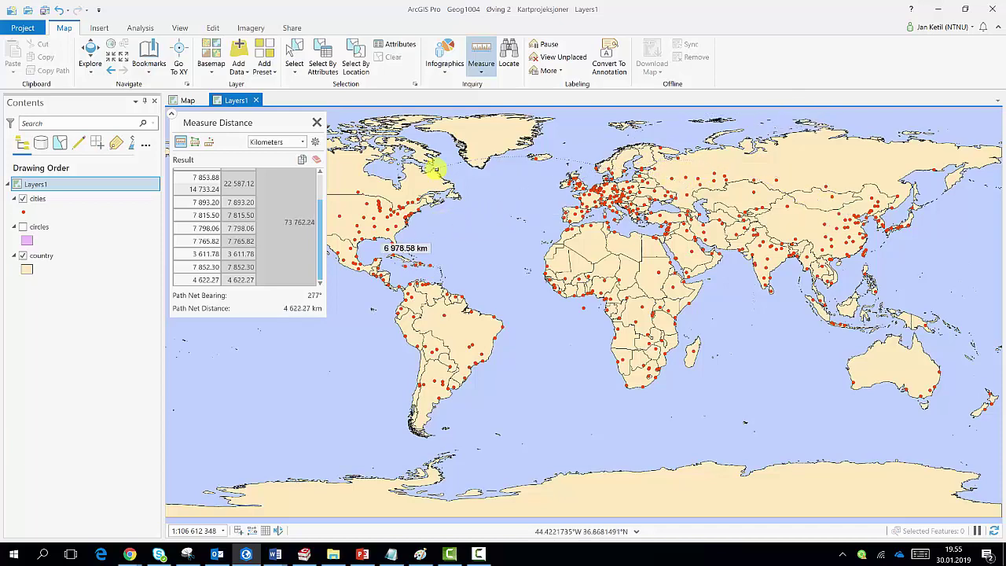
- Open the Layers1 map properties and browse to the Projected > World coordinate systems
{"action": "right_click", "coordinate": [35, 187]}
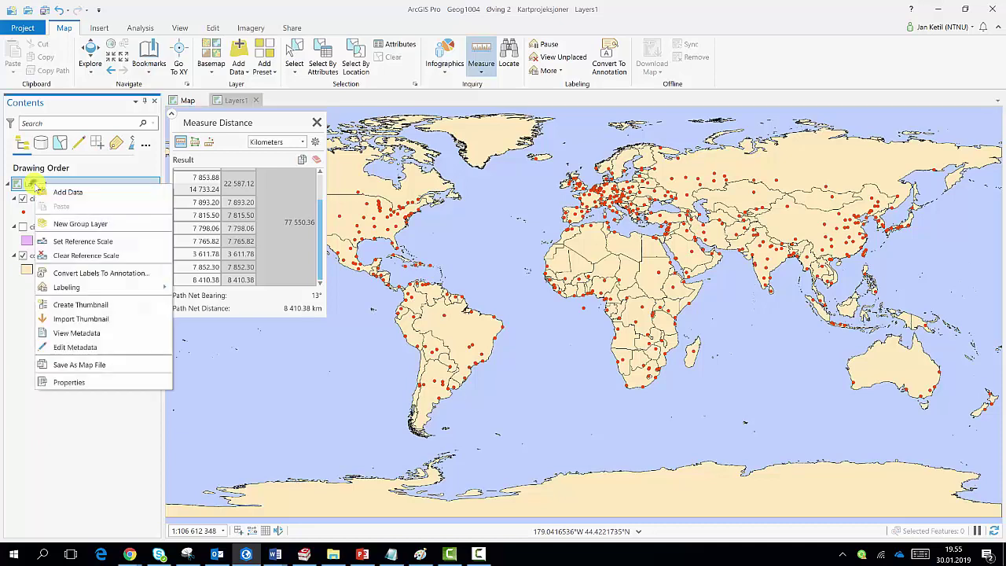
{"action": "left_click", "coordinate": [80, 385]}
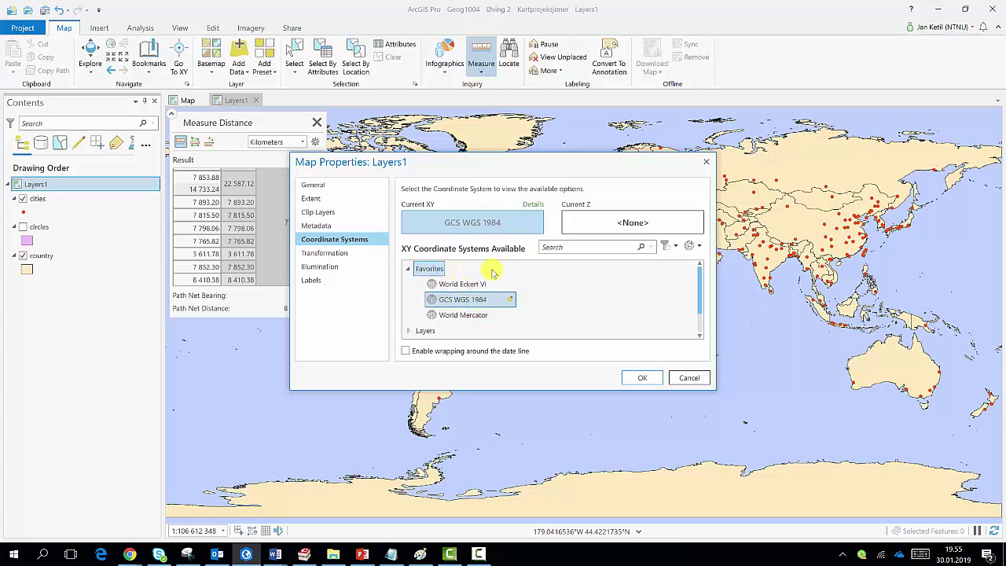
{"action": "left_click_drag", "start_coordinate": [700, 299], "coordinate": [700, 322]}
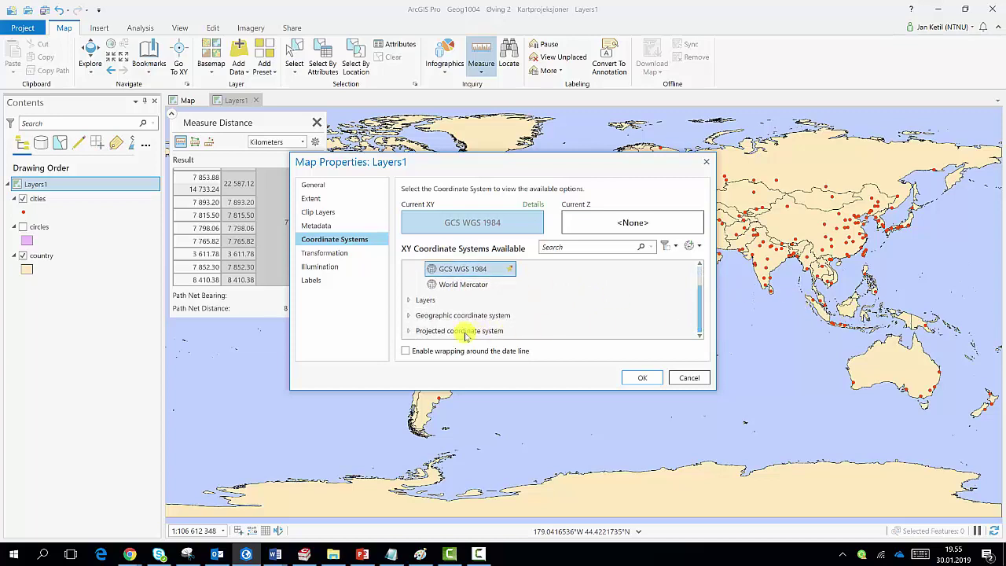
{"action": "left_click", "coordinate": [409, 330]}
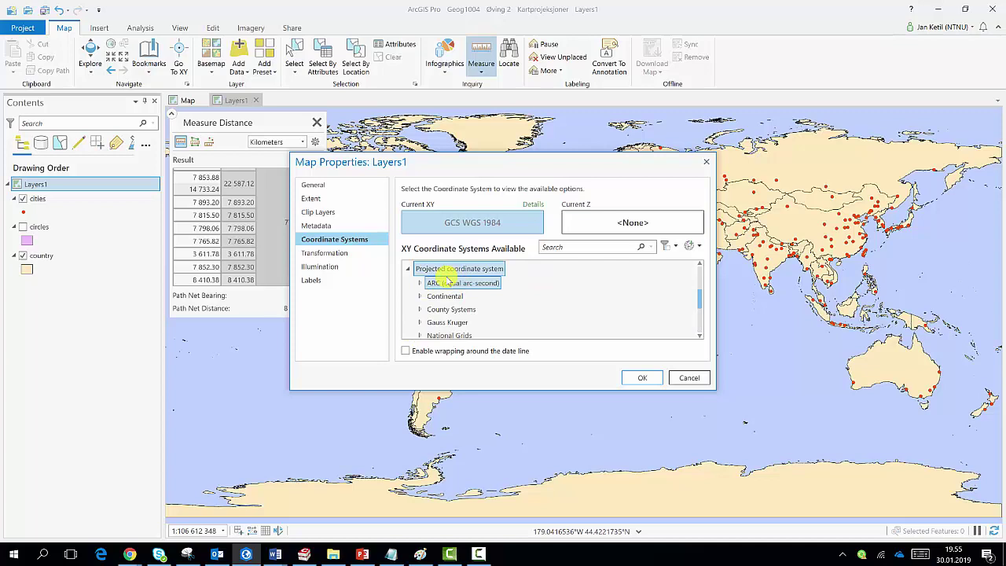
{"action": "scroll", "coordinate": [479, 285], "scroll_direction": "down", "scroll_amount": 2}
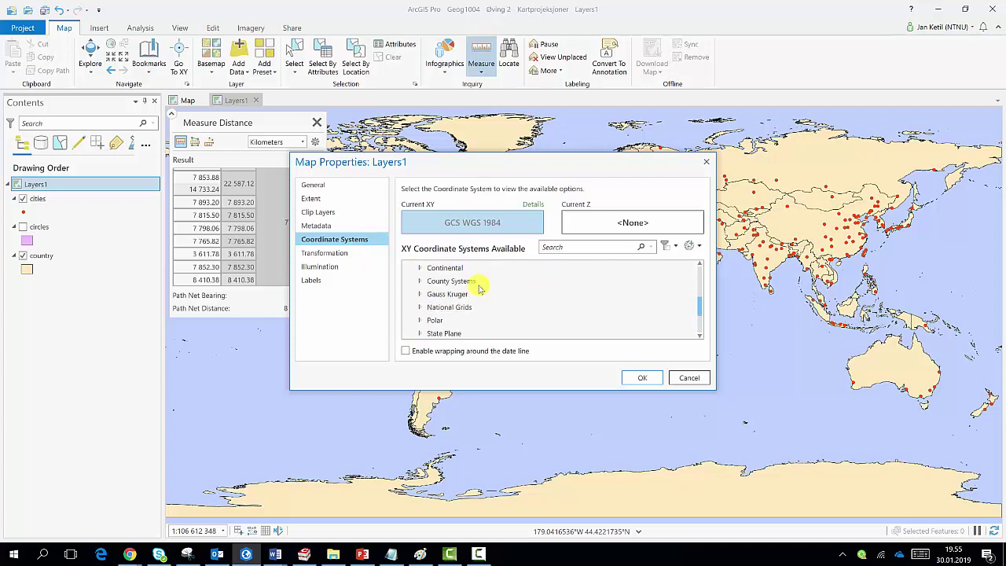
{"action": "scroll", "coordinate": [478, 288], "scroll_direction": "down", "scroll_amount": 2}
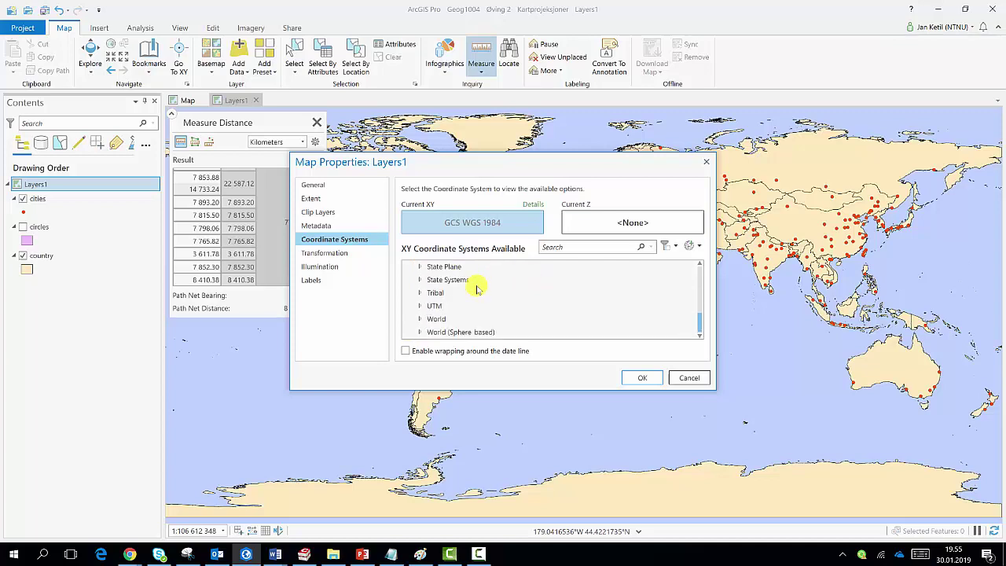
{"action": "left_click", "coordinate": [421, 318]}
{"action": "scroll", "coordinate": [531, 310], "scroll_direction": "down", "scroll_amount": 2}
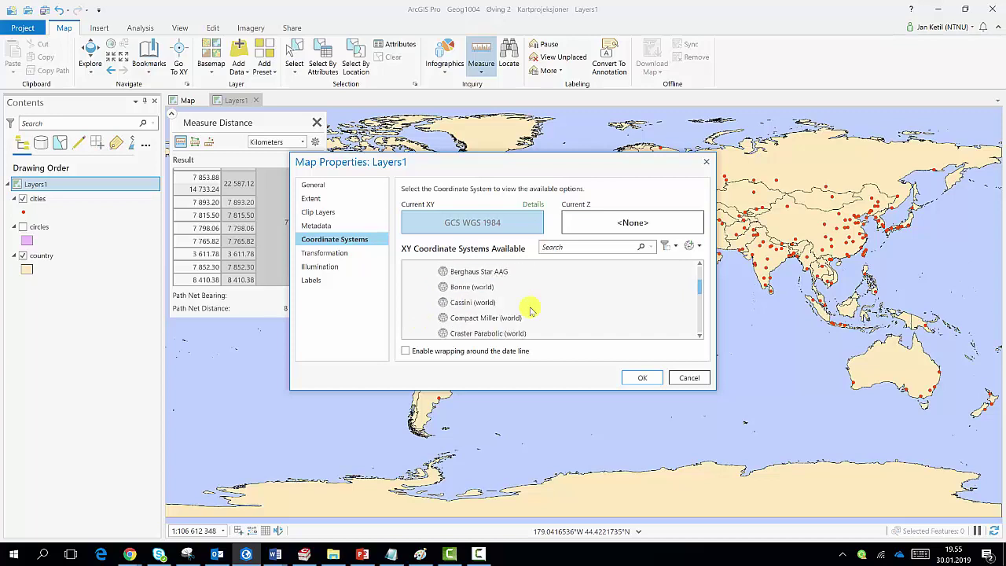
{"action": "scroll", "coordinate": [531, 312], "scroll_direction": "down", "scroll_amount": 3}
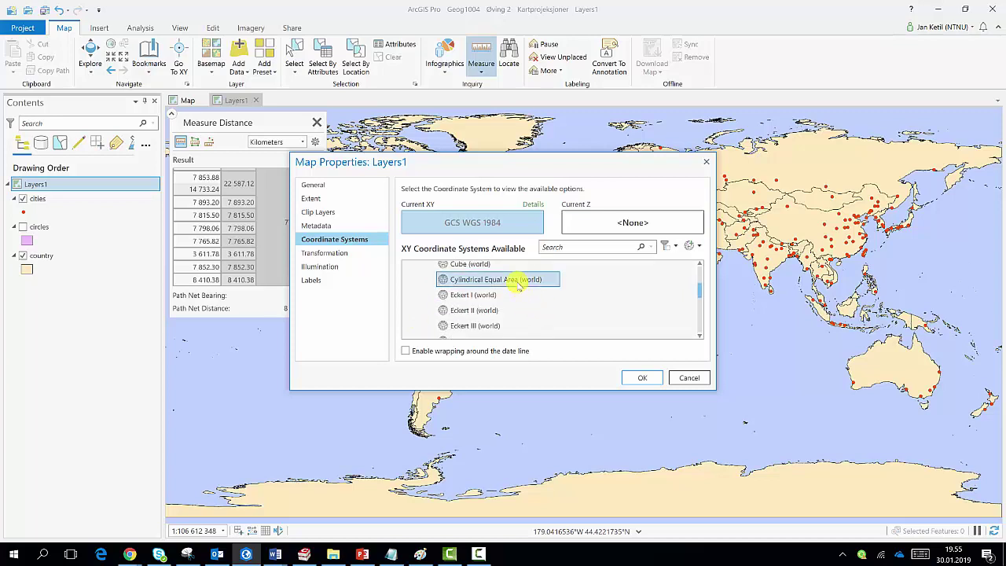
- Select World Mercator from Favorites and apply it as the map's coordinate system
{"action": "right_click", "coordinate": [519, 283]}
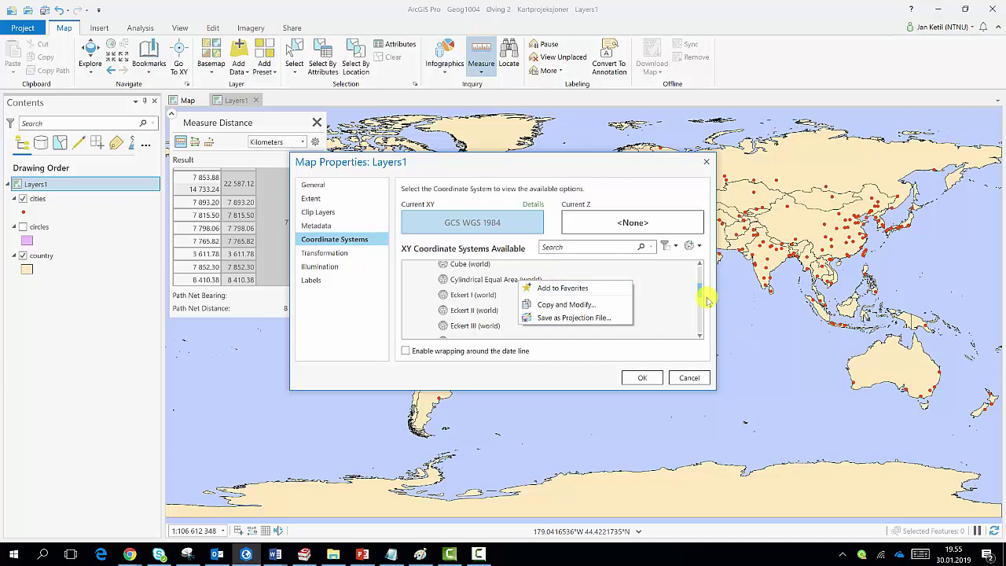
{"action": "left_click_drag", "start_coordinate": [697, 292], "coordinate": [698, 268]}
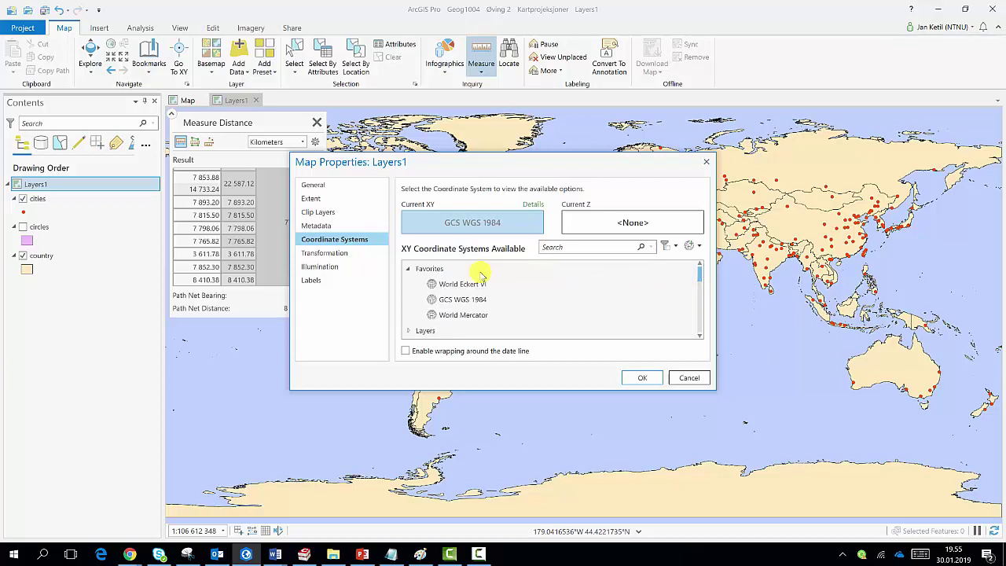
{"action": "left_click", "coordinate": [454, 285]}
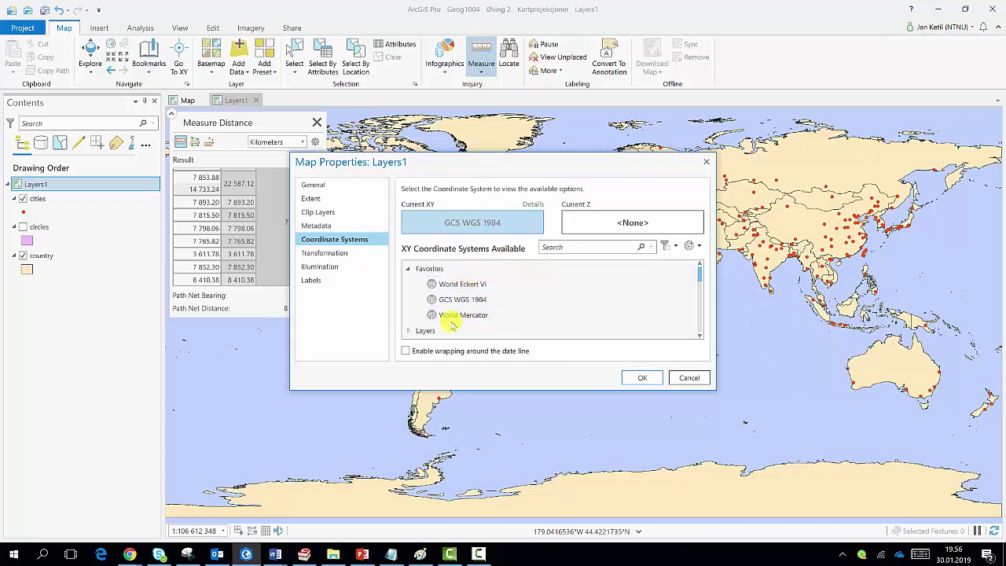
{"action": "left_click", "coordinate": [477, 319]}
{"action": "left_click", "coordinate": [472, 287]}
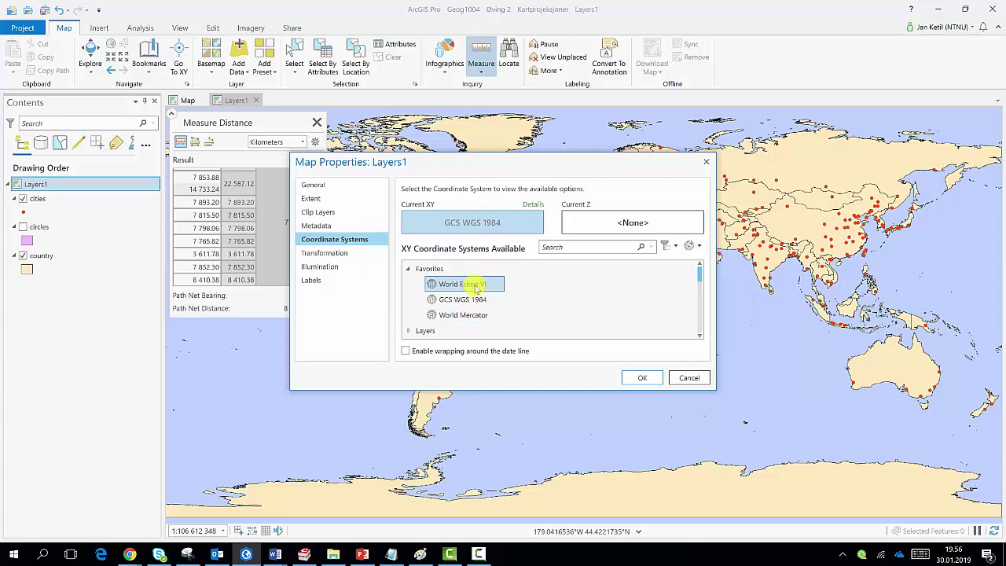
{"action": "left_click", "coordinate": [472, 316]}
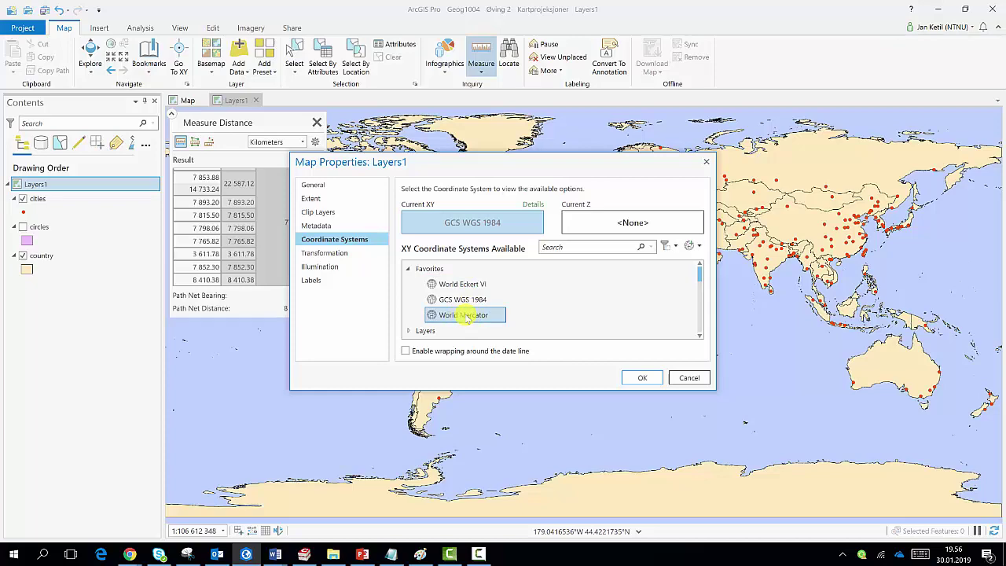
{"action": "left_click", "coordinate": [466, 316]}
{"action": "left_click", "coordinate": [640, 379]}
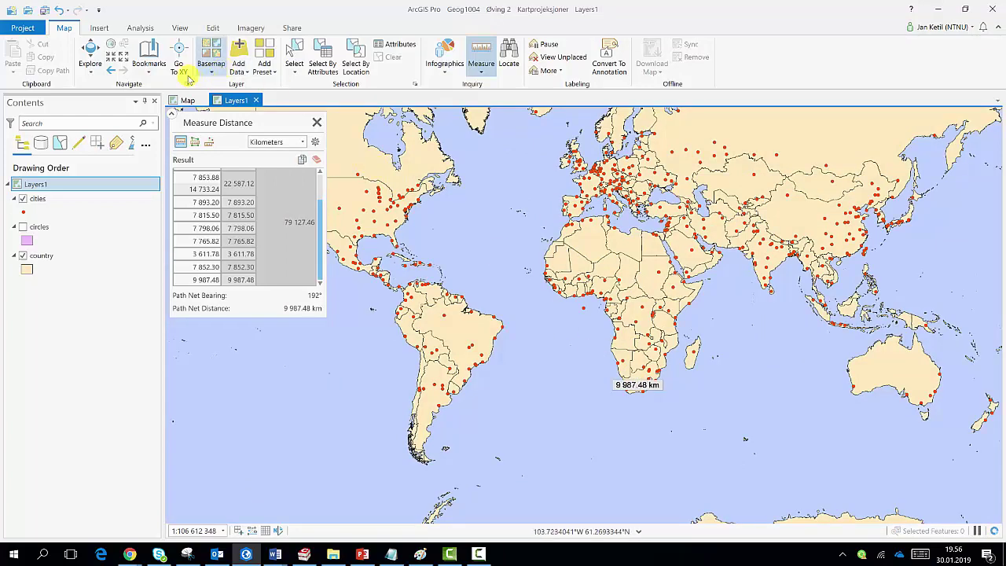
- Show the full Mercator world, zoom into Europe and Africa, and open the distance mode settings
{"action": "left_click", "coordinate": [112, 44]}
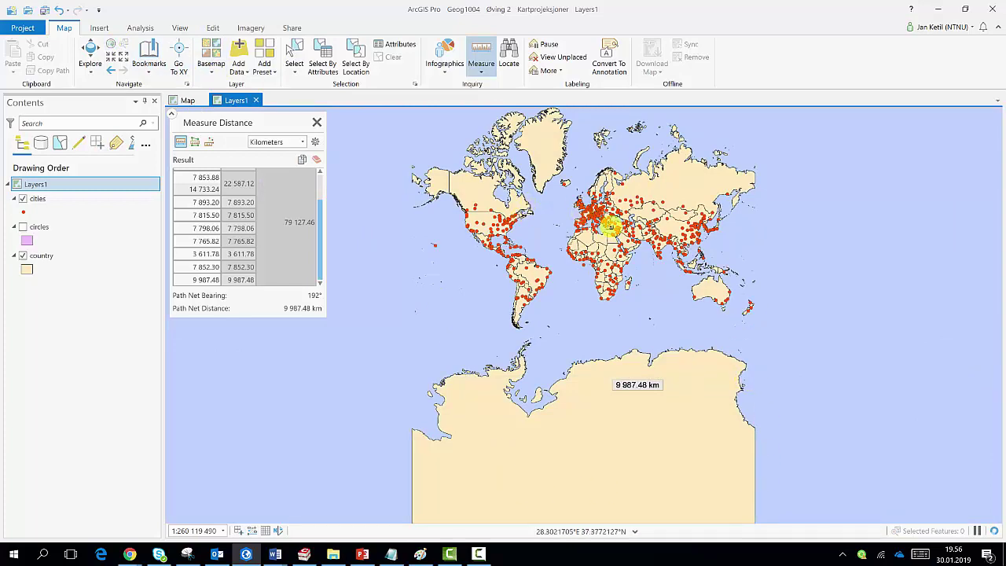
{"action": "scroll", "coordinate": [610, 225], "scroll_direction": "up", "scroll_amount": 4}
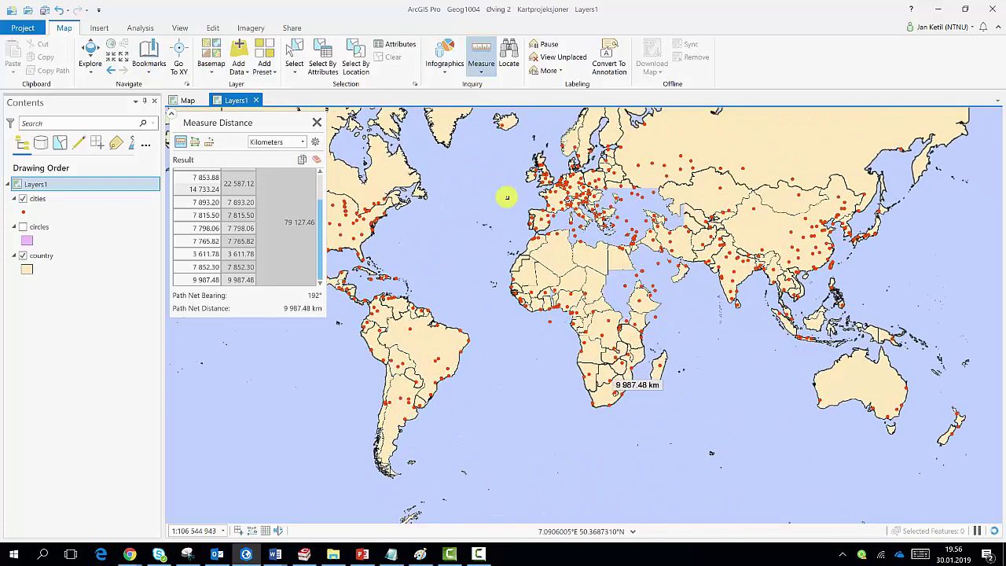
{"action": "scroll", "coordinate": [505, 184], "scroll_direction": "up", "scroll_amount": 2}
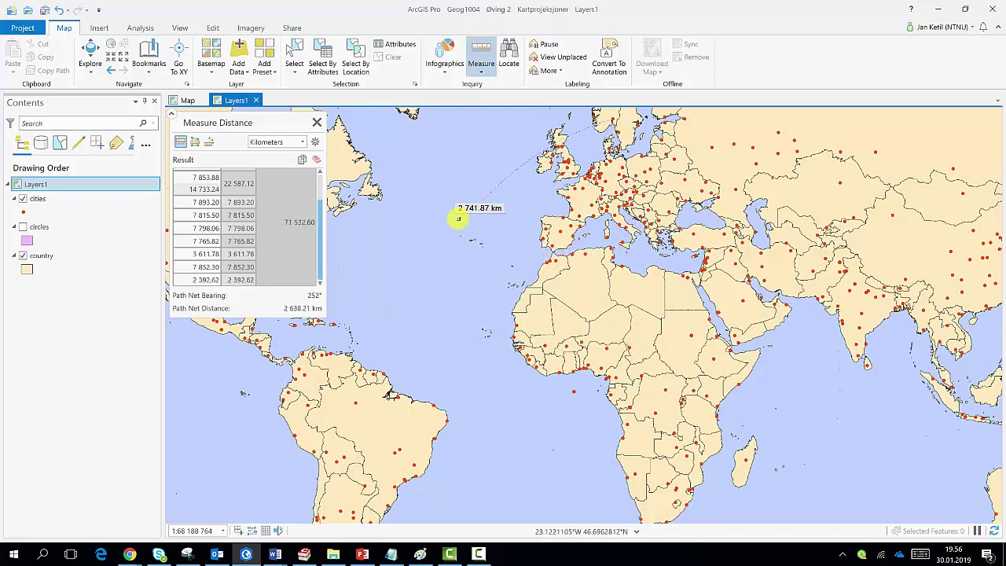
{"action": "left_click", "coordinate": [315, 142]}
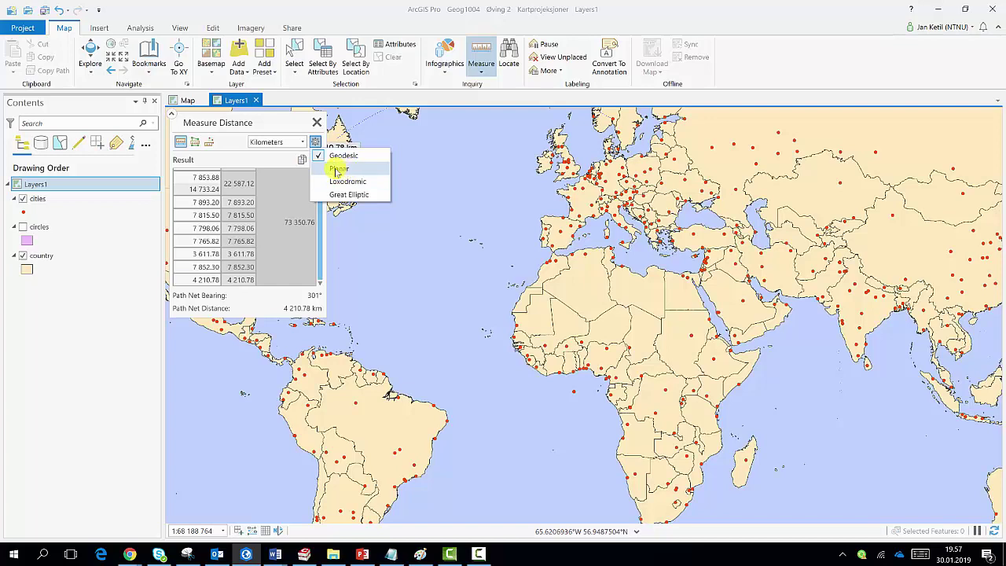
- Switch distance measurement to Planar and measure a new line from Scandinavia, 13 959.04 km
{"action": "left_click", "coordinate": [339, 168]}
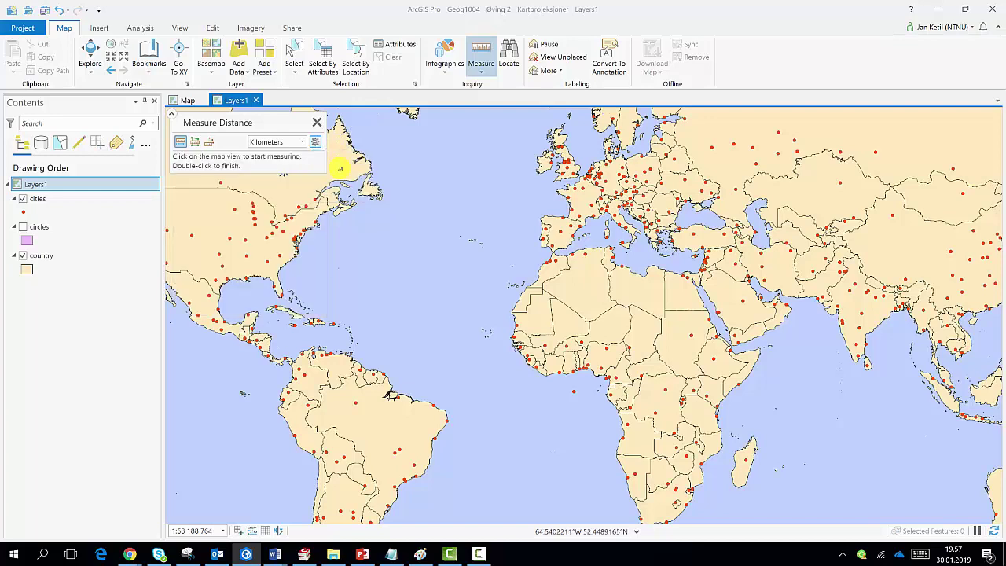
{"action": "left_click", "coordinate": [612, 120]}
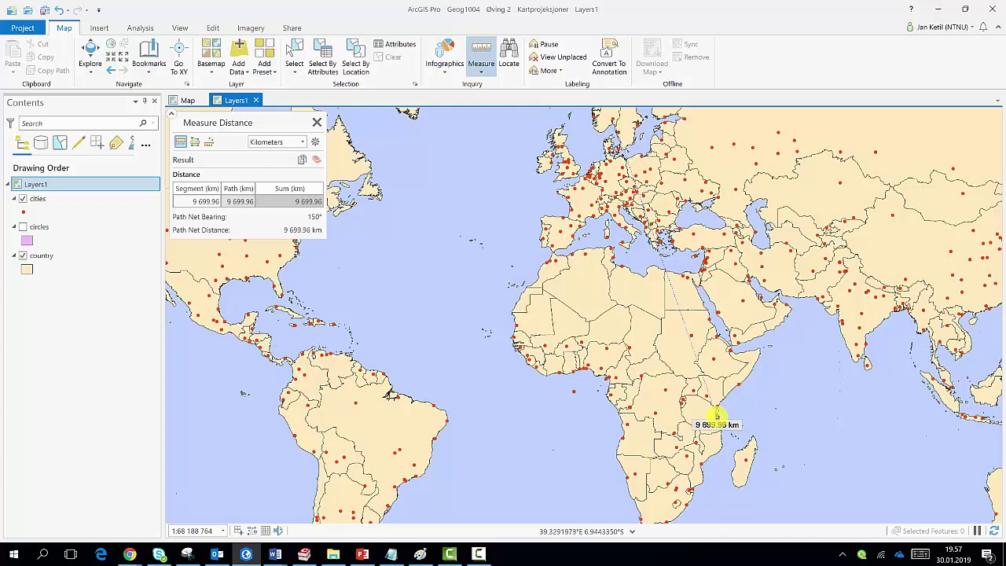
- Set Layers1's coordinate system to World Eckert VI from Favorites in Map Properties
{"action": "right_click", "coordinate": [36, 186]}
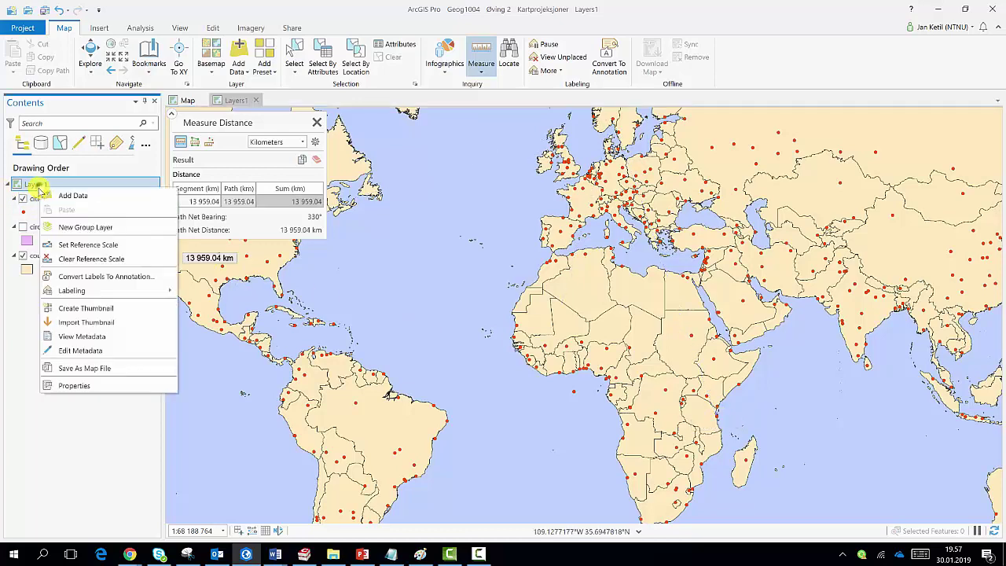
{"action": "left_click", "coordinate": [74, 386]}
{"action": "left_click", "coordinate": [408, 269]}
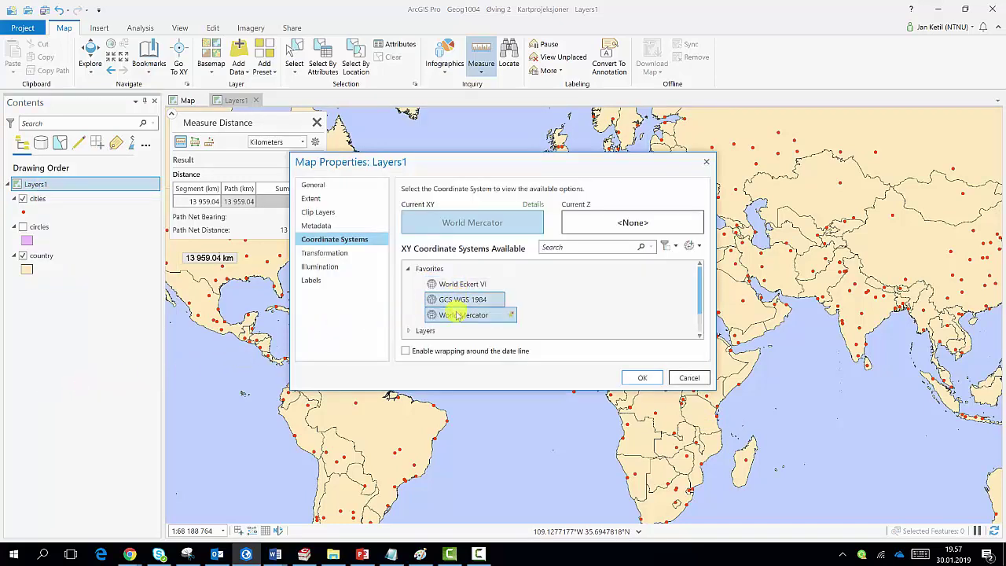
{"action": "left_click", "coordinate": [462, 284]}
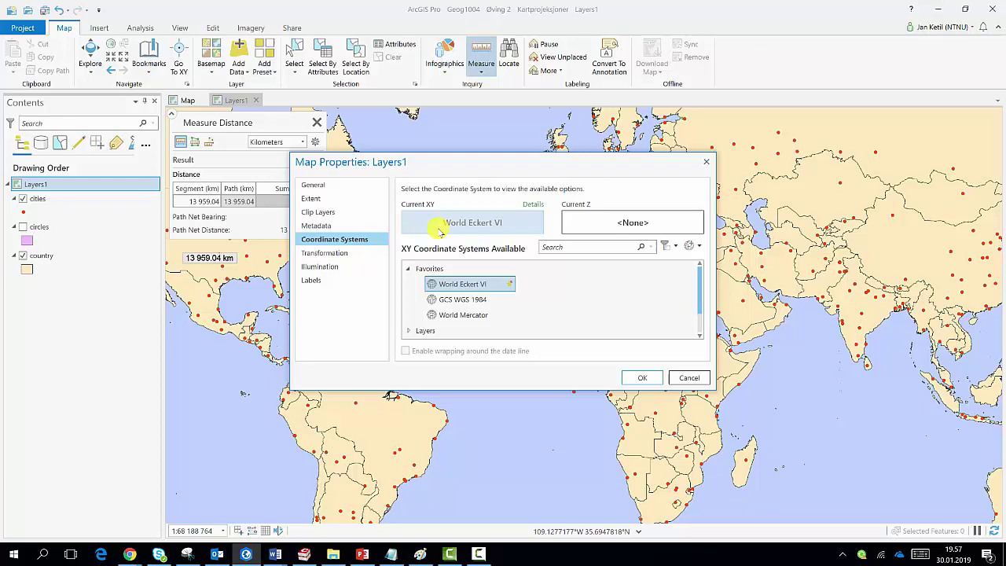
{"action": "left_click", "coordinate": [641, 378]}
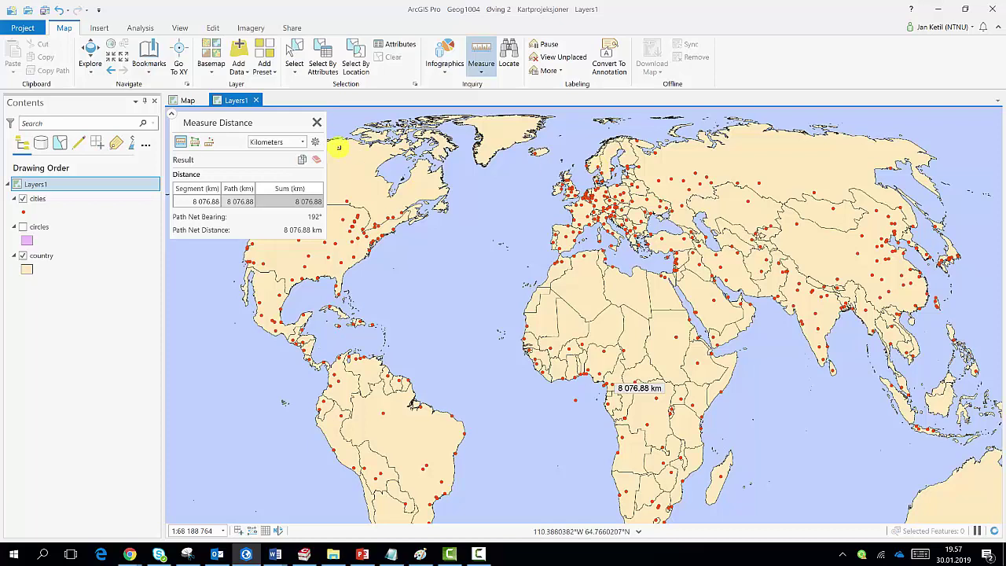
- Keep Planar mode, measure Oslo to Dar es Salaam at 8 637.90 km, then reopen the mode settings
{"action": "left_click", "coordinate": [315, 141]}
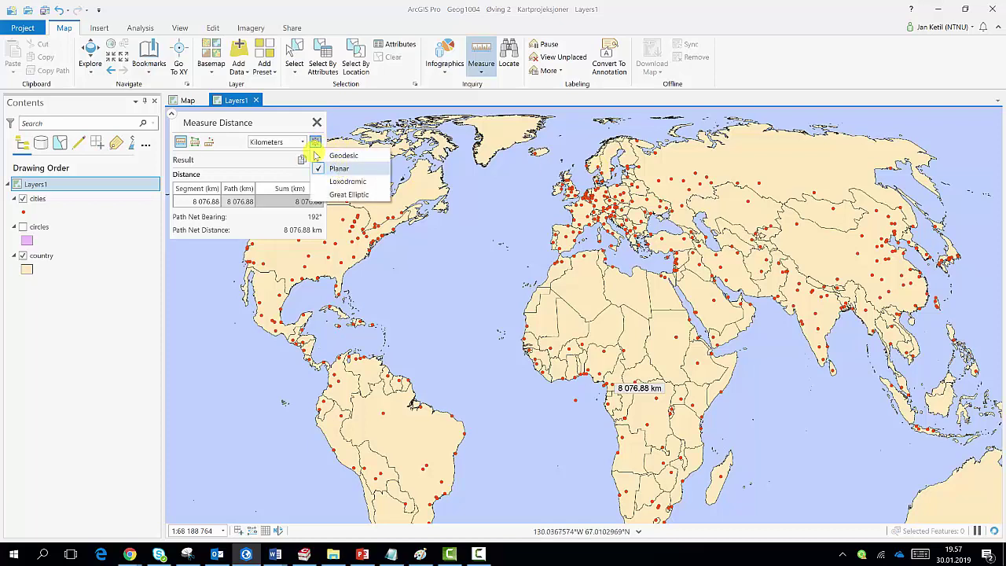
{"action": "left_click", "coordinate": [599, 165]}
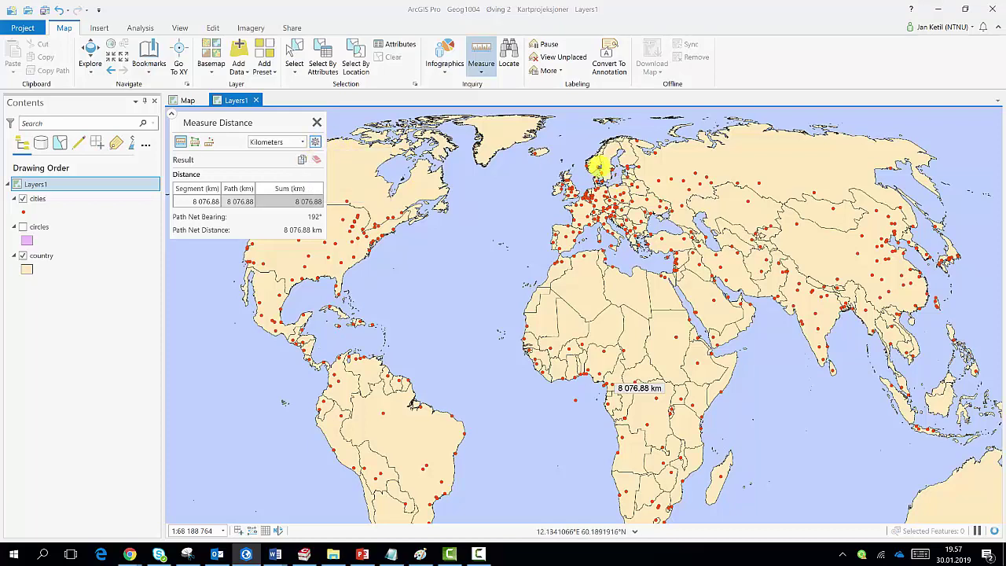
{"action": "left_click", "coordinate": [597, 167]}
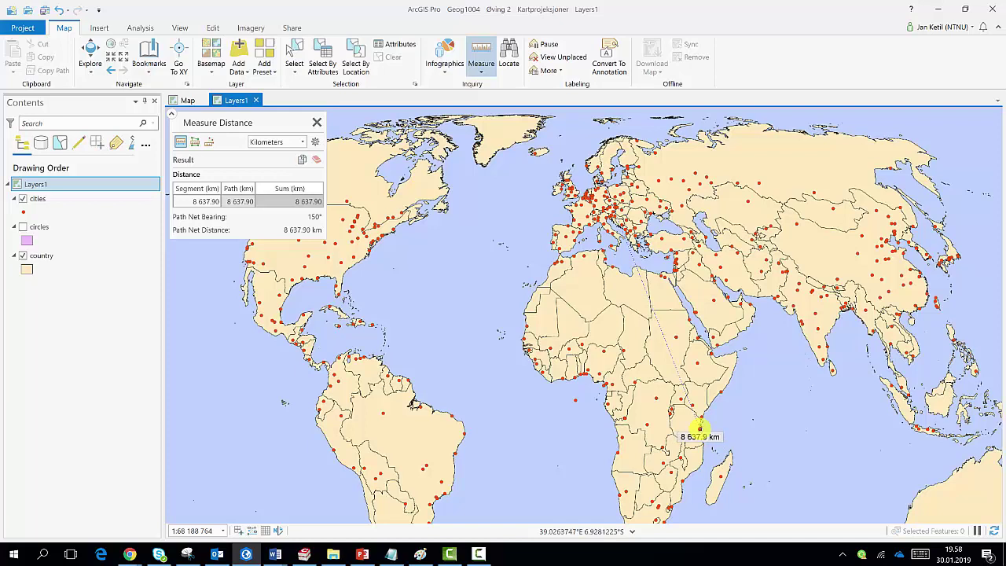
{"action": "double_click", "coordinate": [699, 428]}
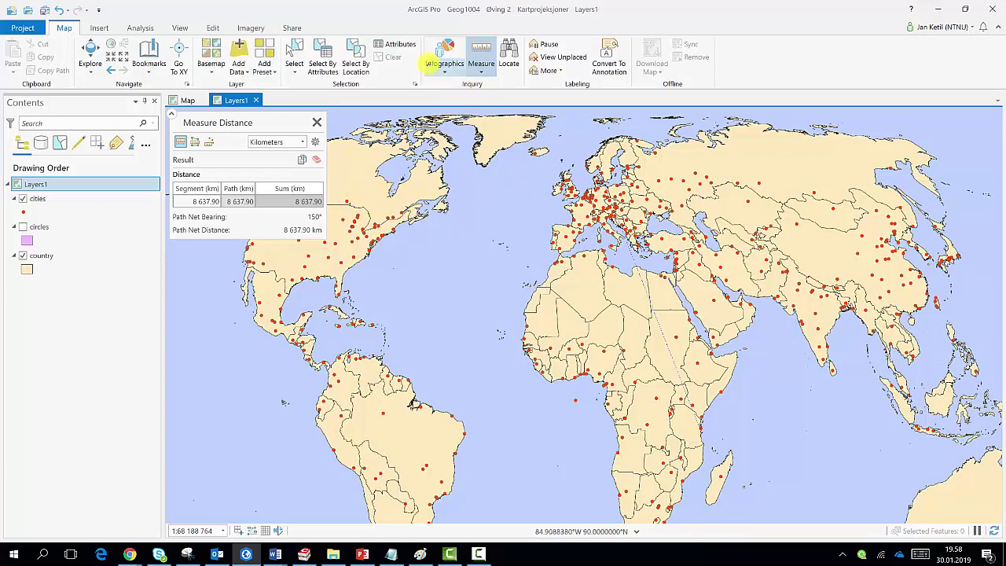
{"action": "left_click", "coordinate": [316, 142]}
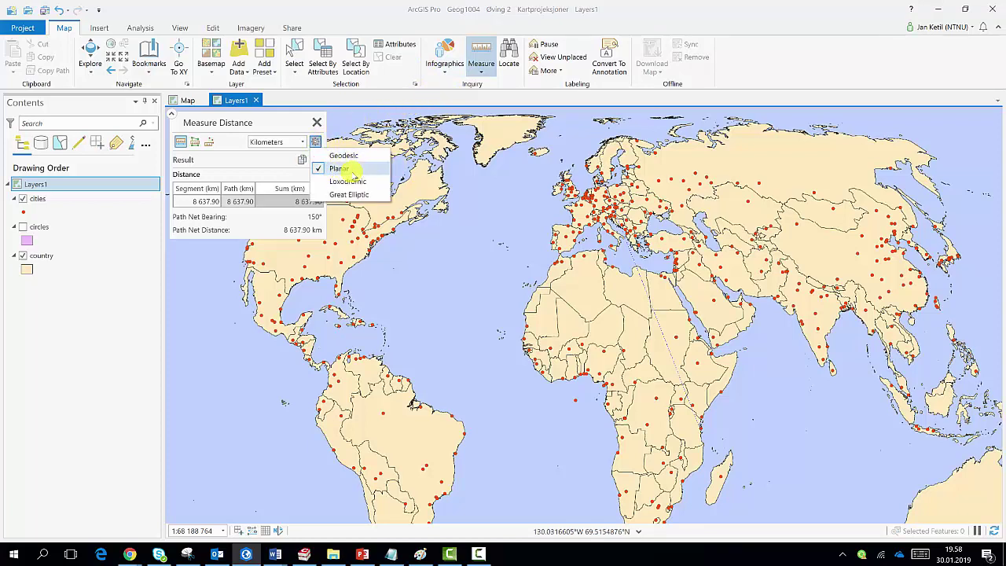